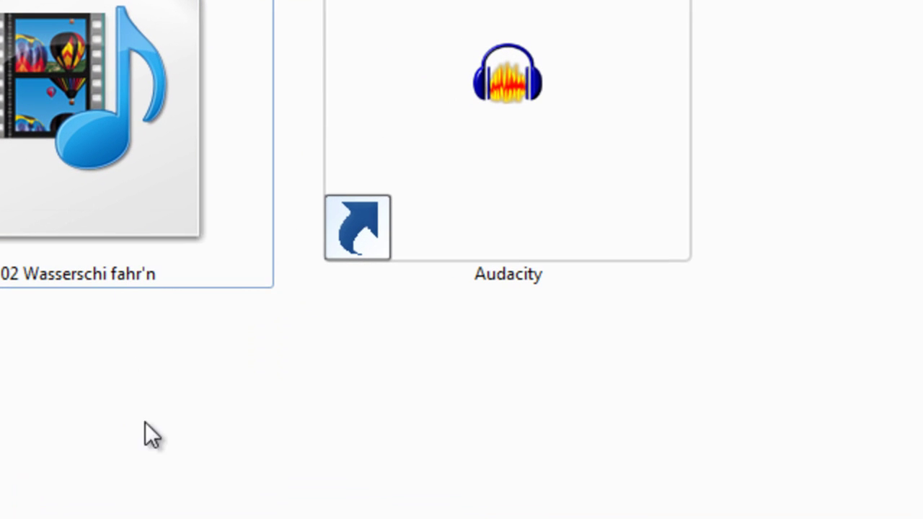
# Play the song 02 Wasserschi fahr'n in VLC, dismiss the update offer, skip ahead in the song and close the player
pyautogui.doubleClick(124, 87)
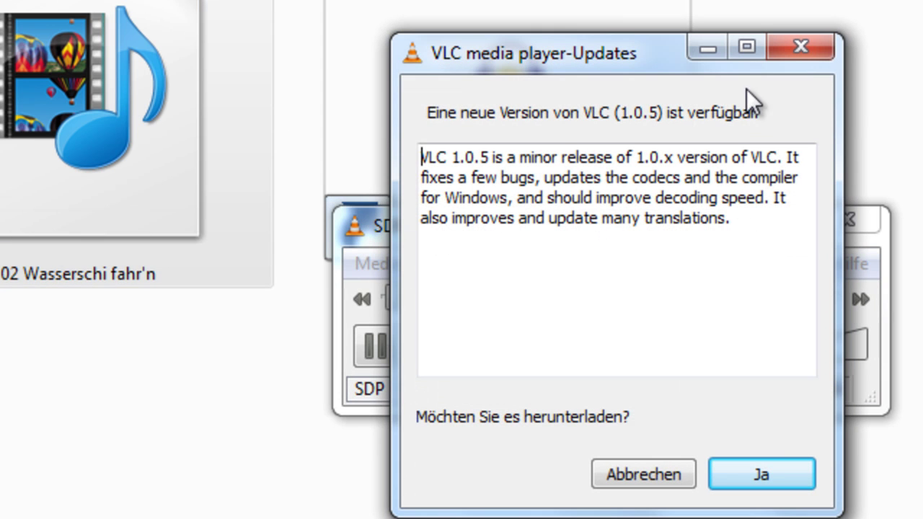
pyautogui.click(771, 469)
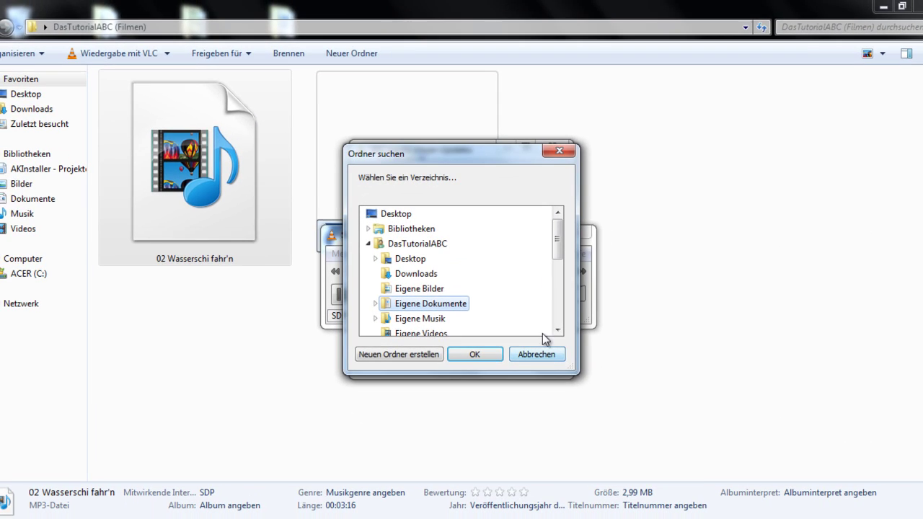
pyautogui.click(685, 106)
pyautogui.click(676, 96)
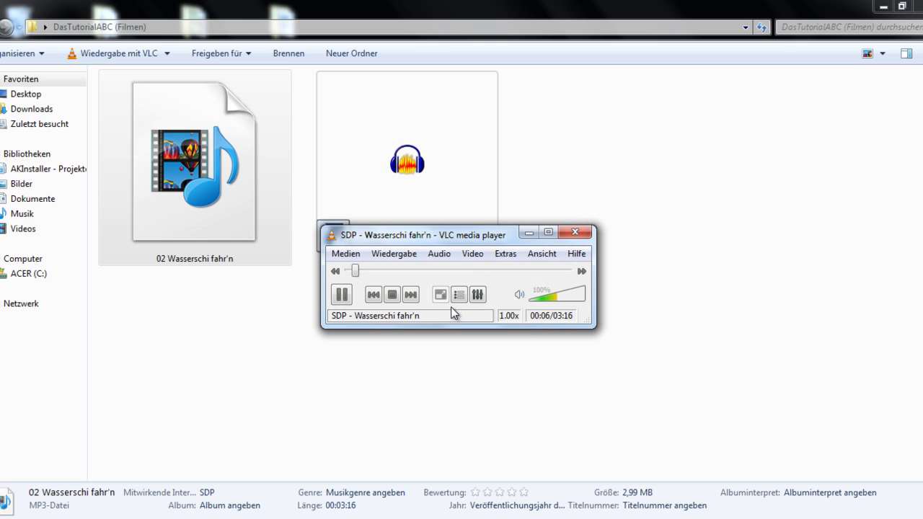
pyautogui.moveTo(357, 281); pyautogui.dragTo(526, 280)
pyautogui.click(586, 232)
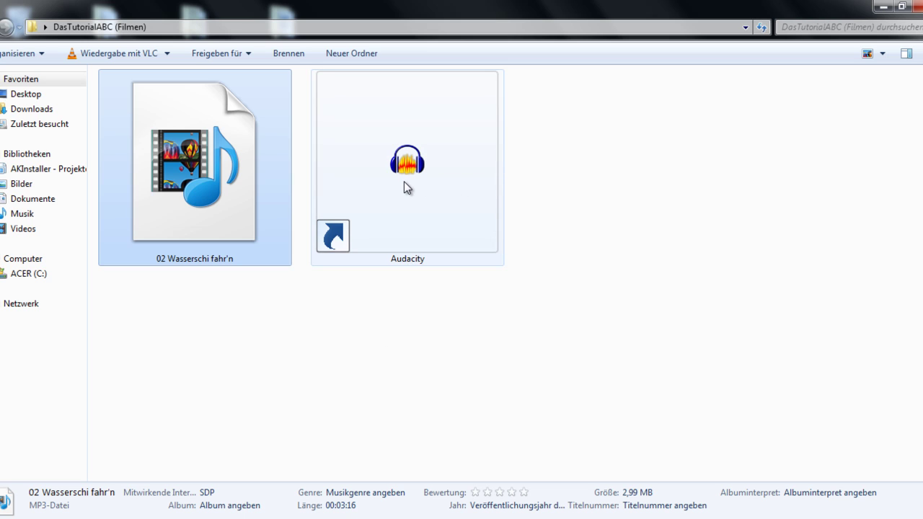
# Launch Audacity with Deutsch as its language and maximize its window
pyautogui.doubleClick(430, 184)
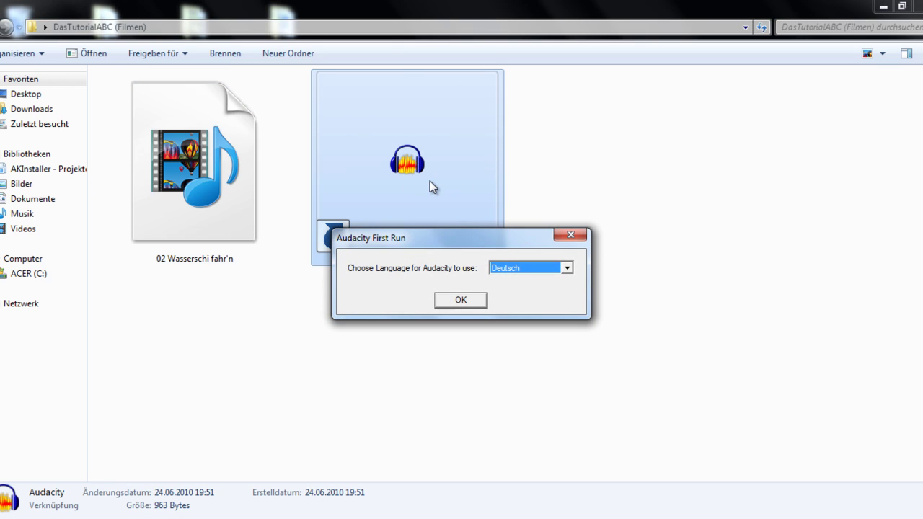
pyautogui.click(461, 300)
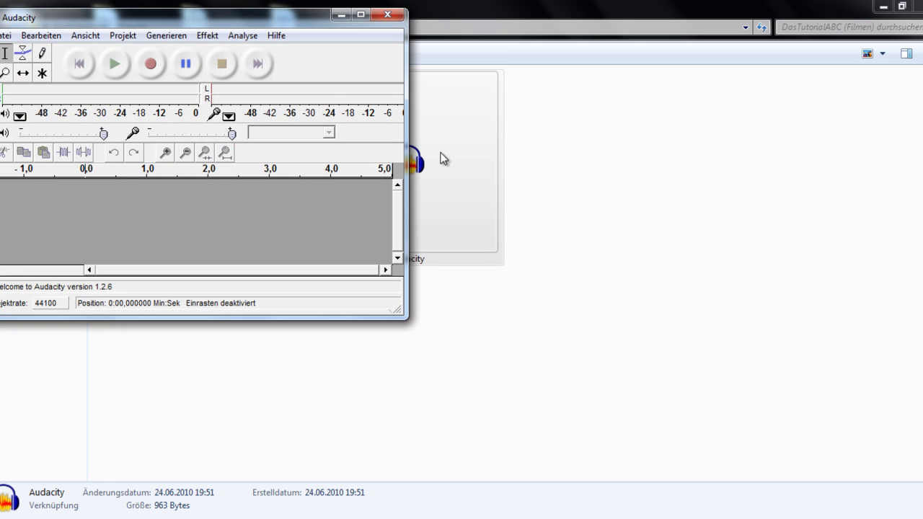
pyautogui.moveTo(268, 21); pyautogui.dragTo(584, 133)
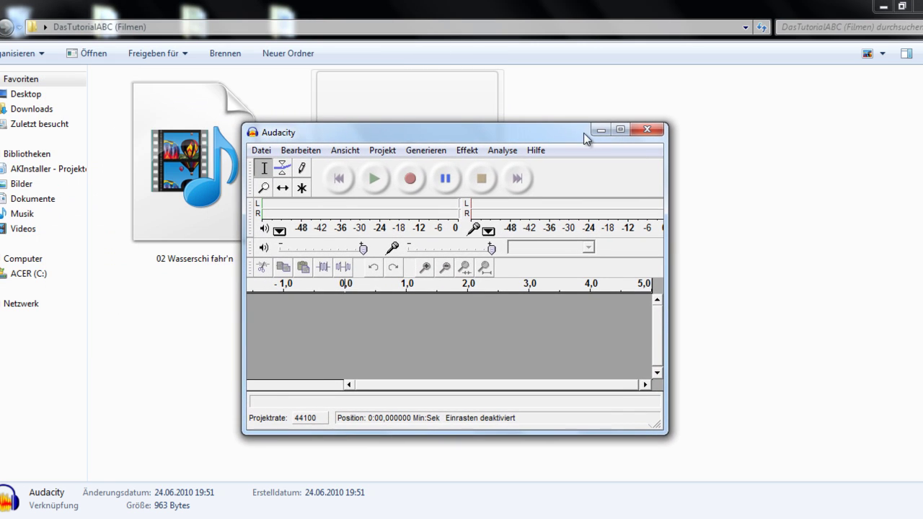
pyautogui.click(620, 130)
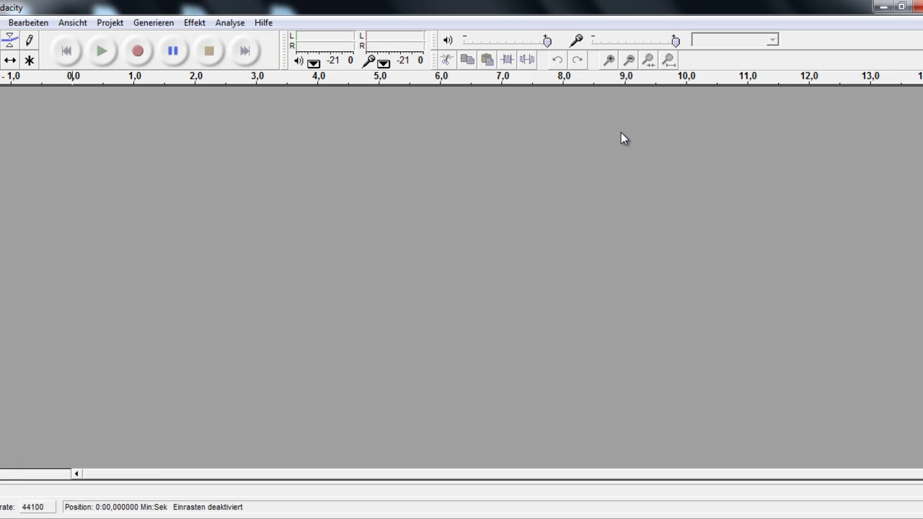
# Import the audio file 02 Wasserschi fahr'n from the DasTutorialABC (Filmen) folder into the project
pyautogui.click(108, 26)
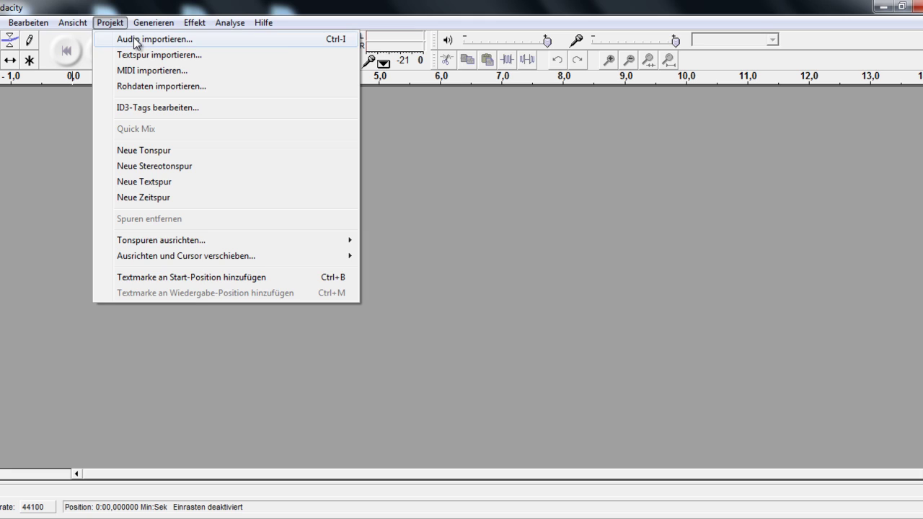
pyautogui.click(133, 40)
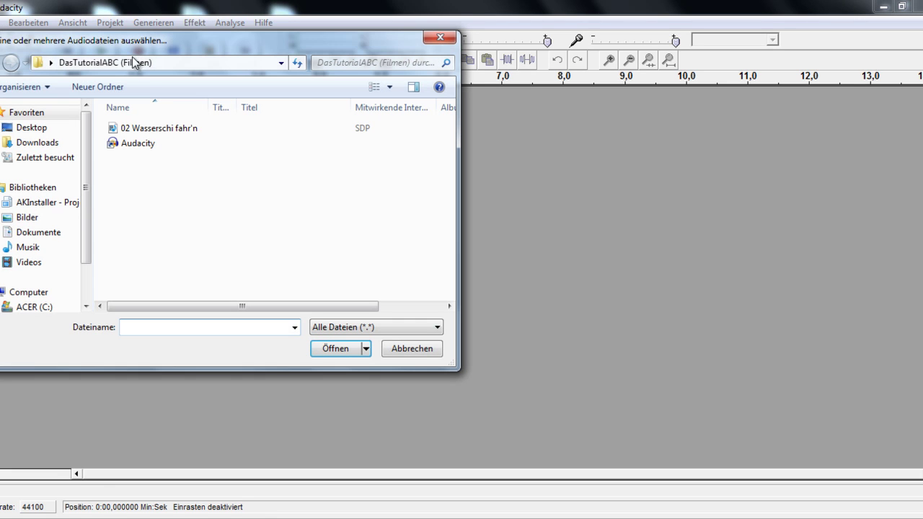
pyautogui.click(165, 130)
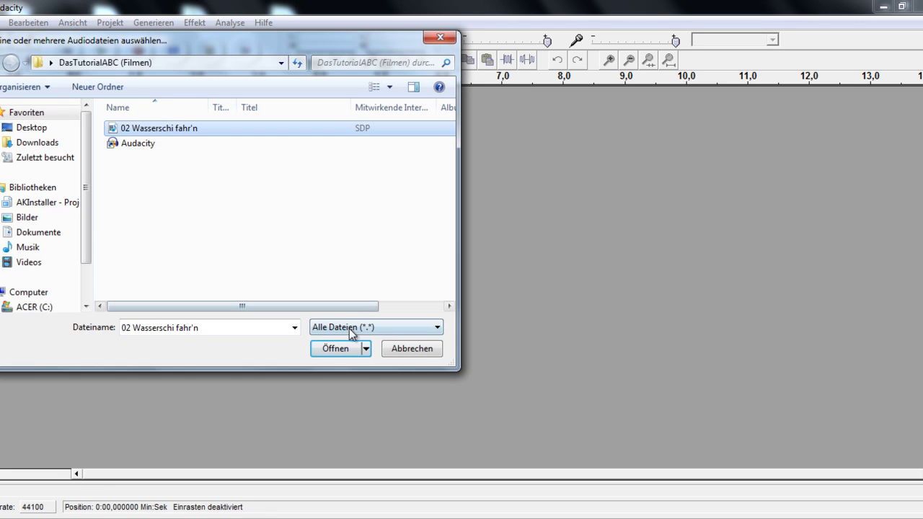
pyautogui.click(346, 351)
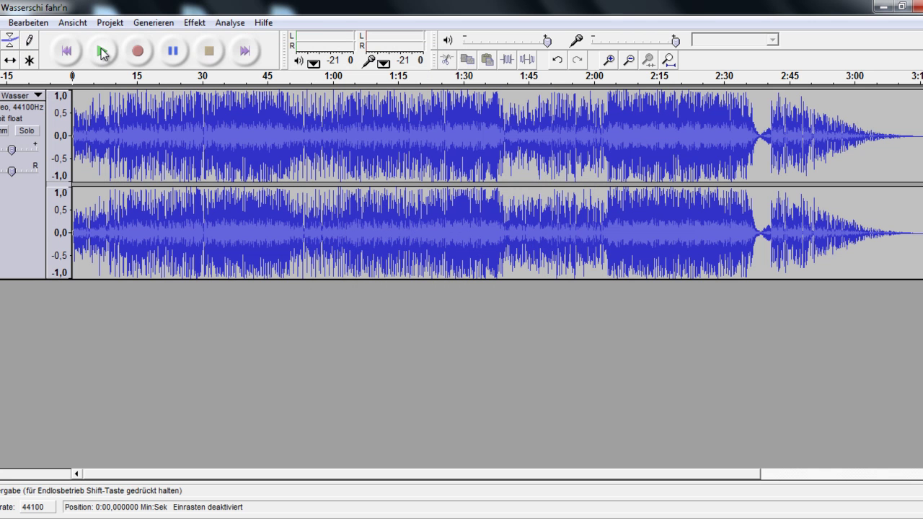
# Listen to the track's beginning and to the closing section from about 2:38, and stop playback
pyautogui.click(102, 51)
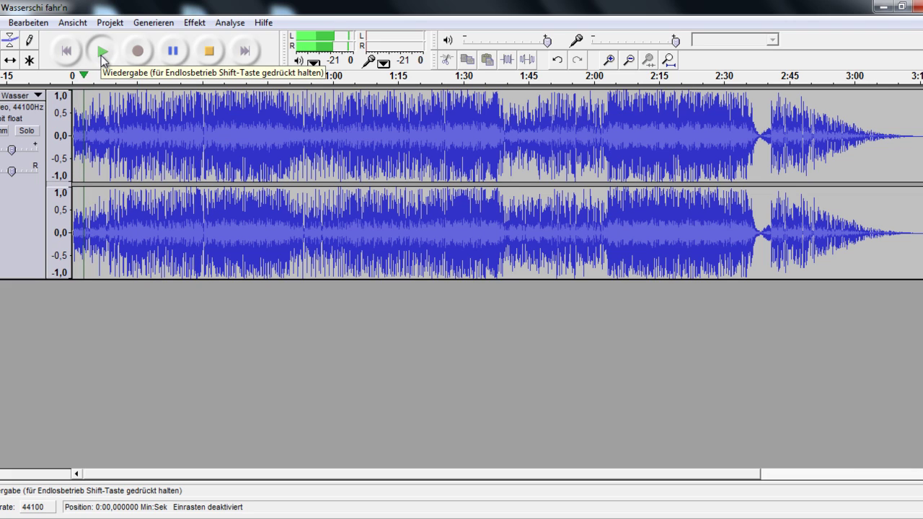
pyautogui.click(173, 58)
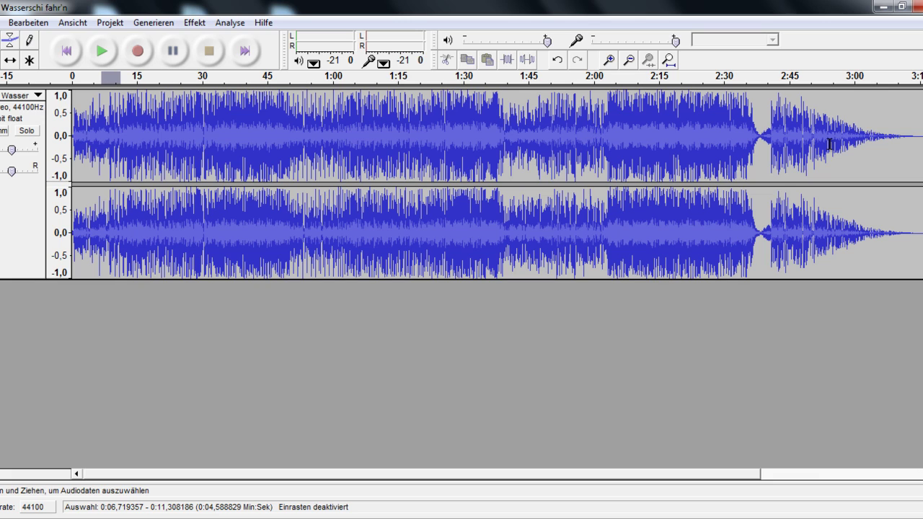
pyautogui.click(759, 140)
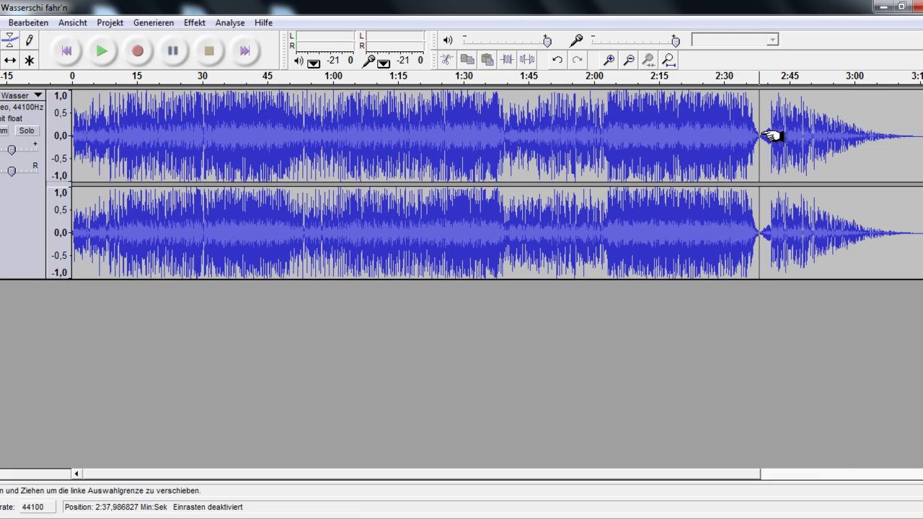
pyautogui.click(102, 57)
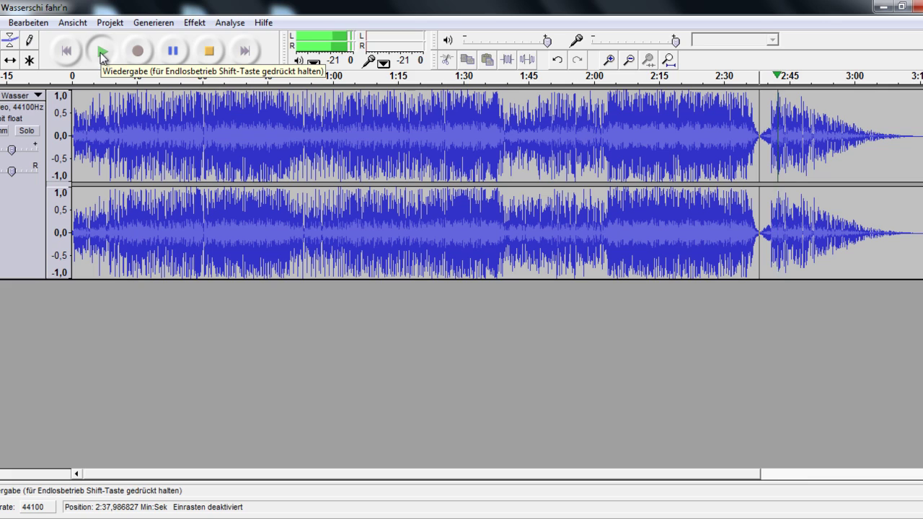
pyautogui.click(174, 52)
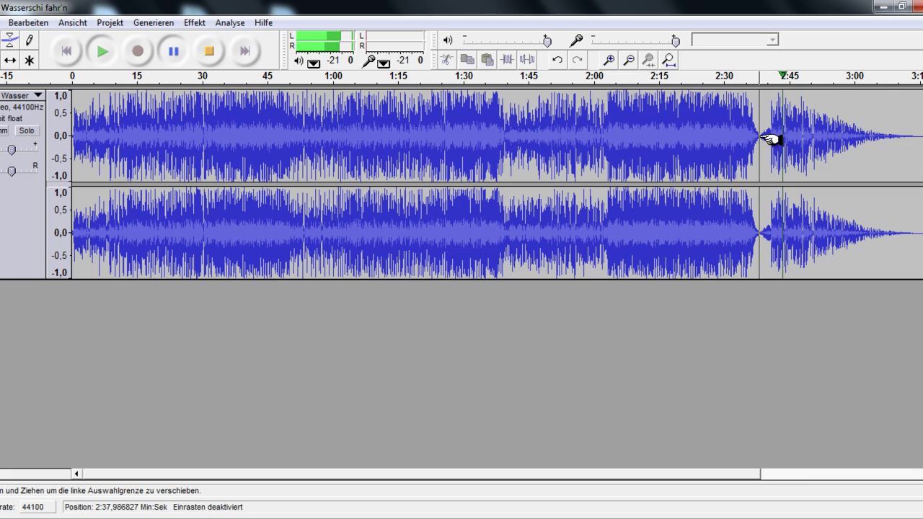
pyautogui.click(207, 53)
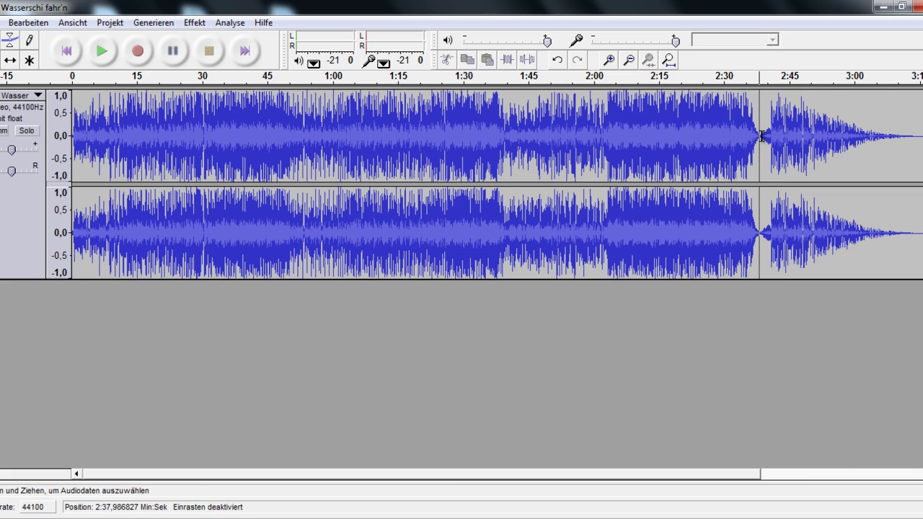
# Delete the track's audio from the start to about 2:38, play back the remaining ending and stop playback
pyautogui.moveTo(758, 135); pyautogui.dragTo(61, 134)
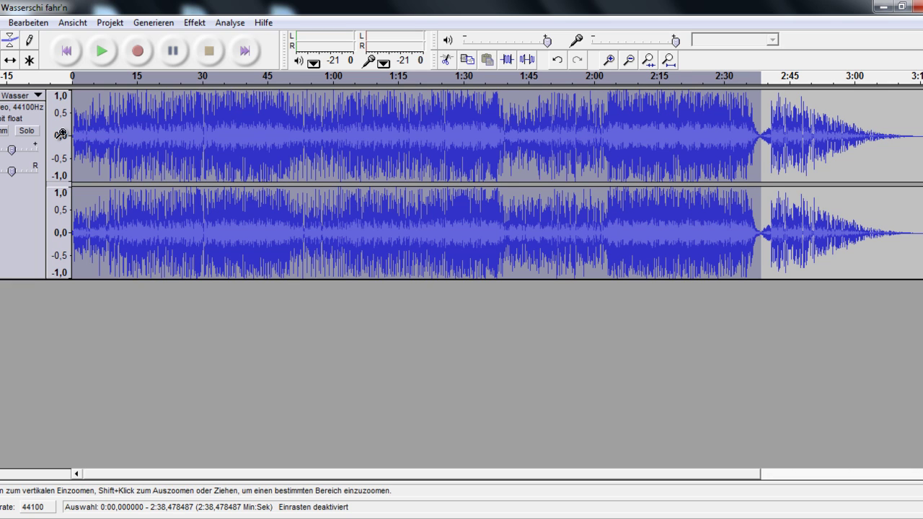
pyautogui.press('Delete')
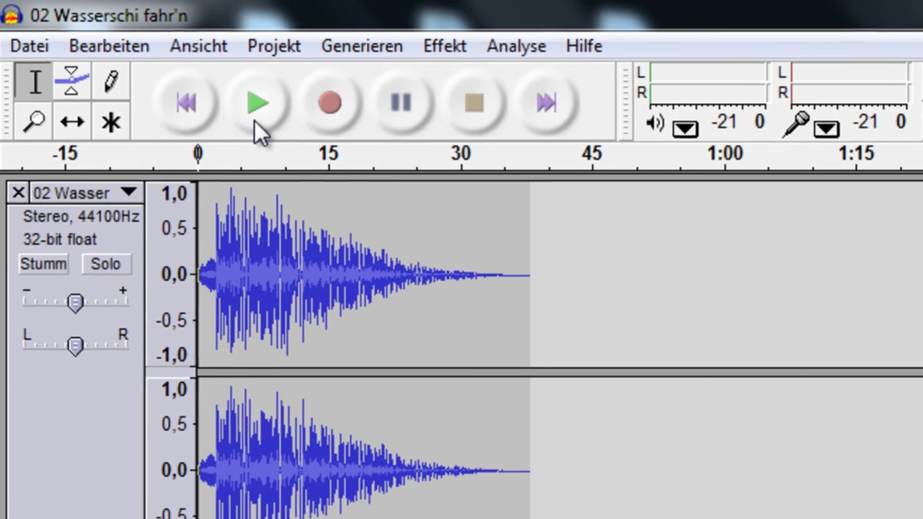
pyautogui.click(100, 56)
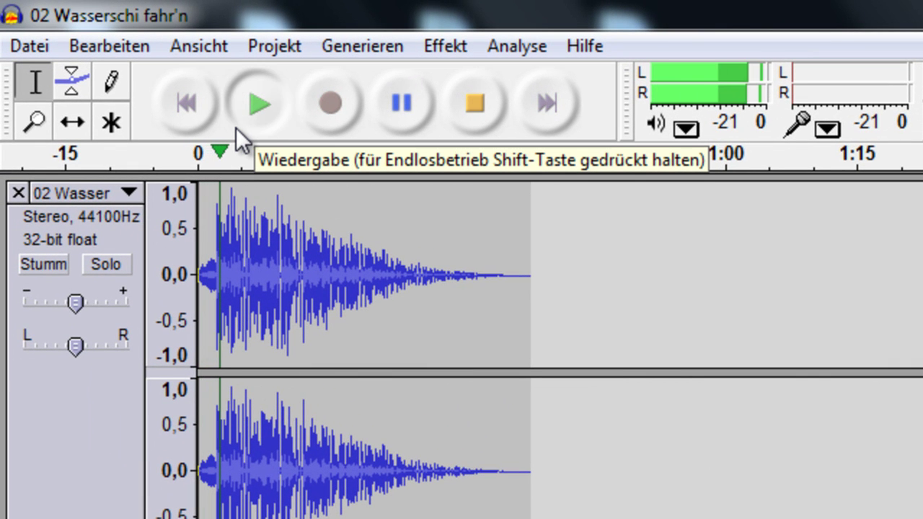
pyautogui.click(431, 113)
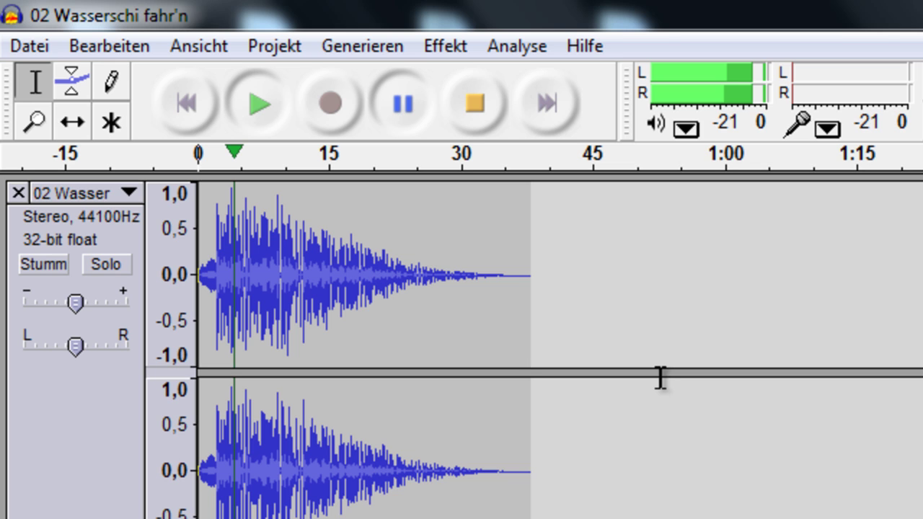
pyautogui.click(44, 41)
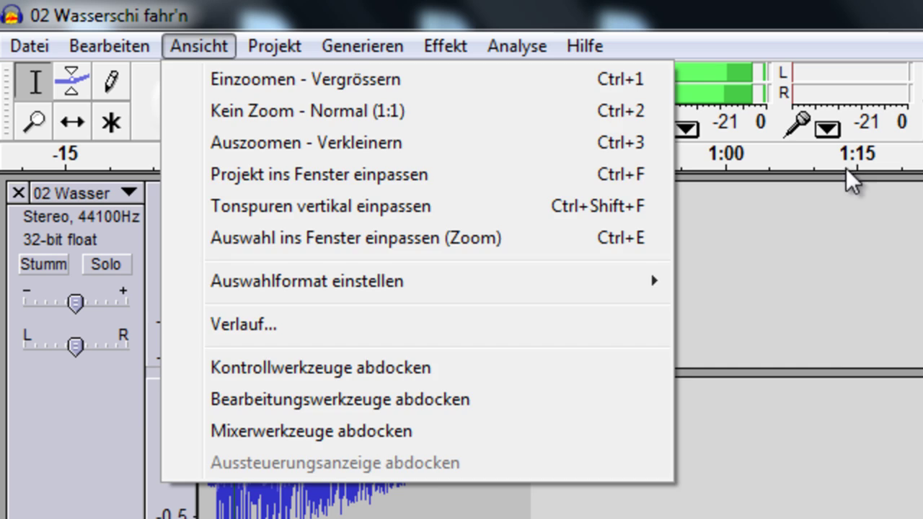
pyautogui.click(847, 163)
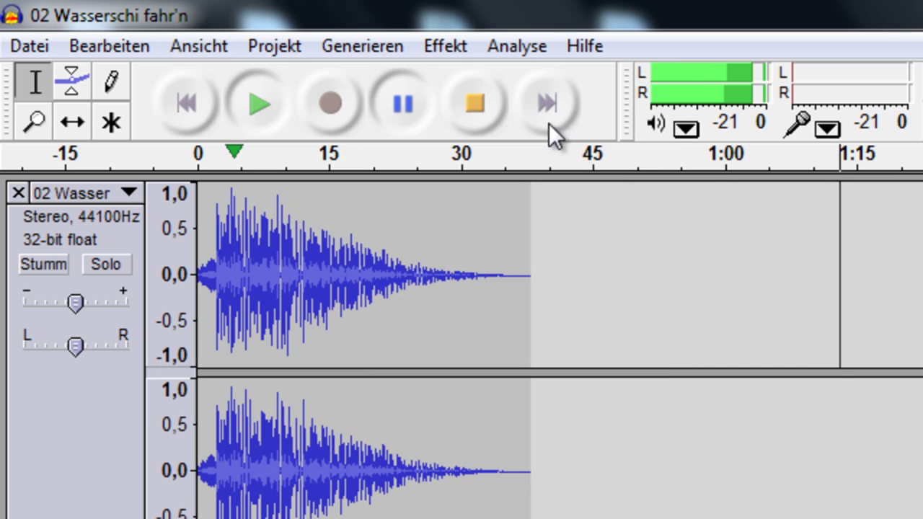
pyautogui.click(470, 107)
# Export the trimmed audio as a WAV file named Ende in the DasTutorialABC (Filmen) folder
pyautogui.click(55, 45)
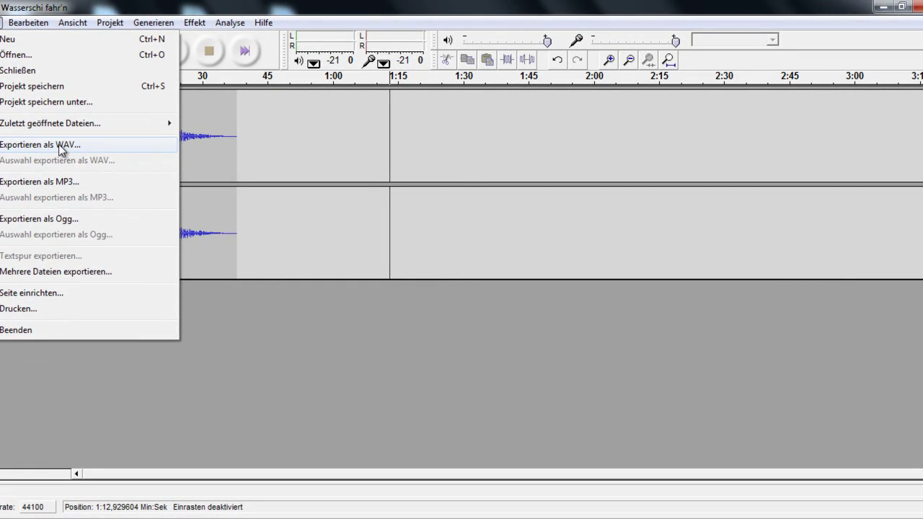
pyautogui.click(120, 295)
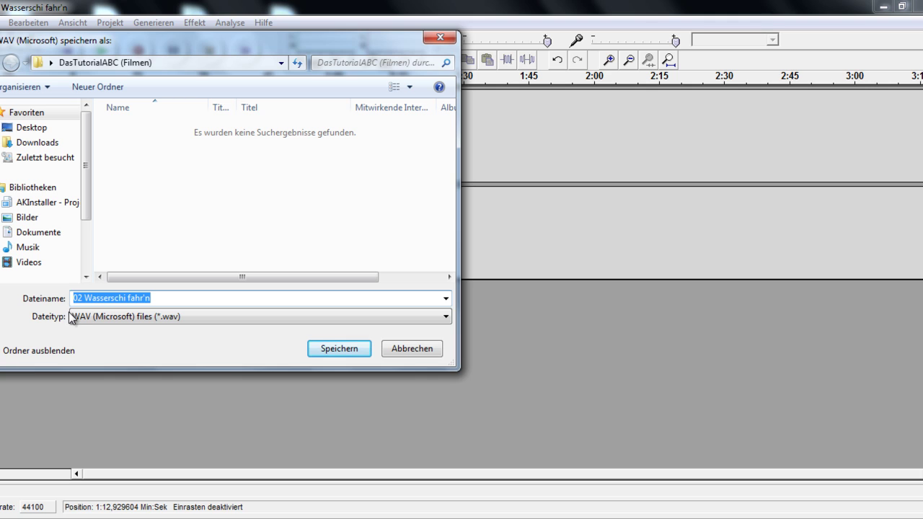
pyautogui.write('Ende')
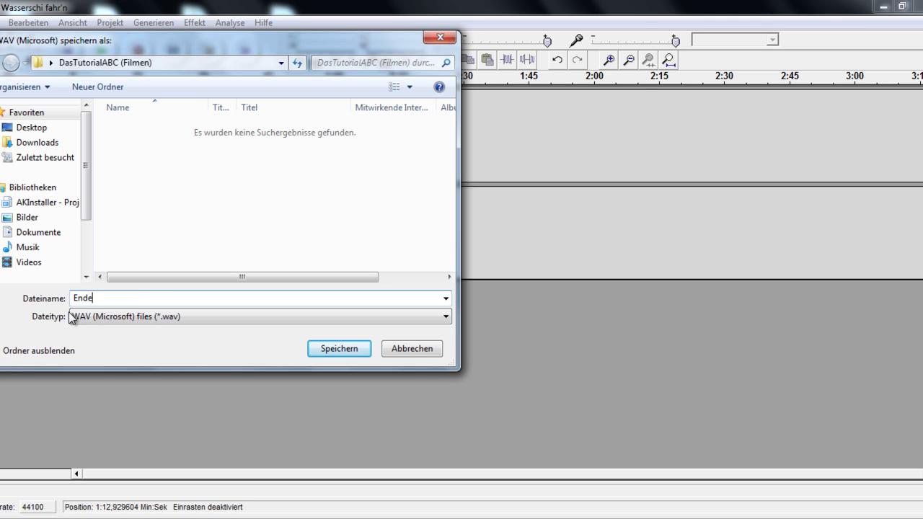
pyautogui.click(345, 351)
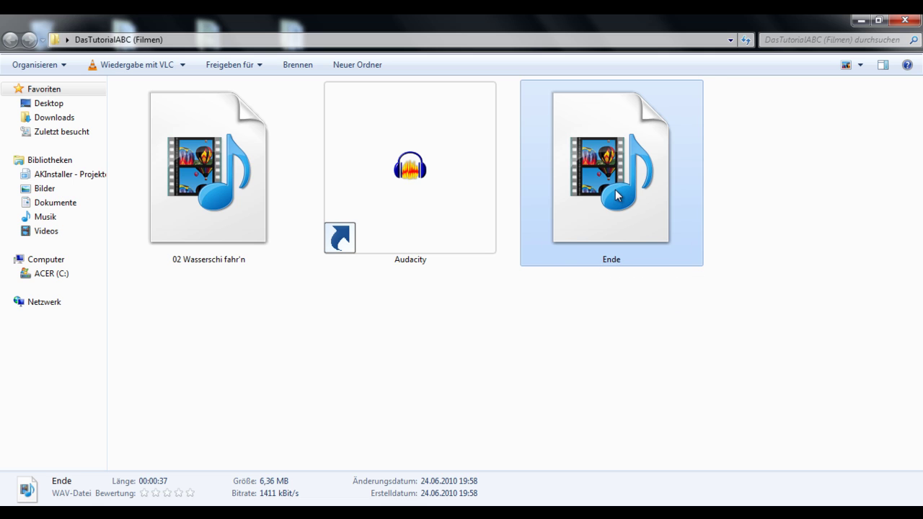
# Play the exported Ende file in VLC to check it, pause it and close the player
pyautogui.doubleClick(582, 176)
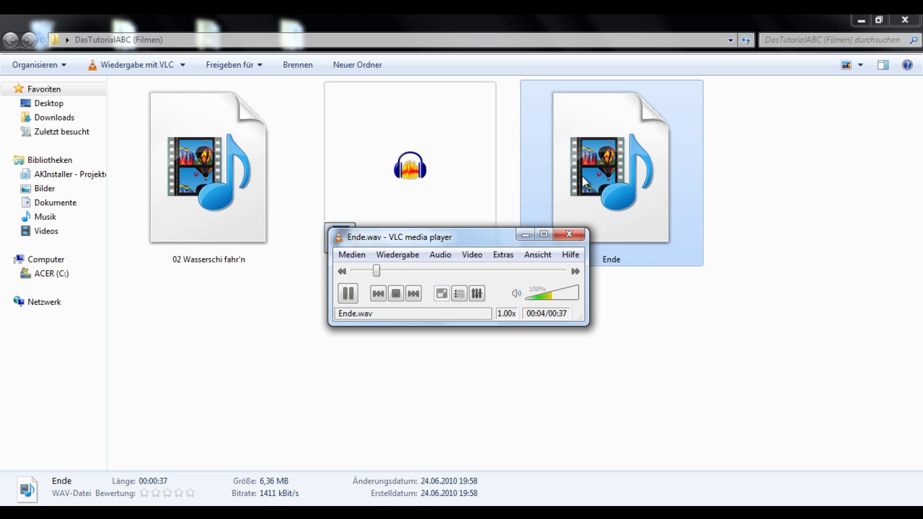
pyautogui.click(352, 298)
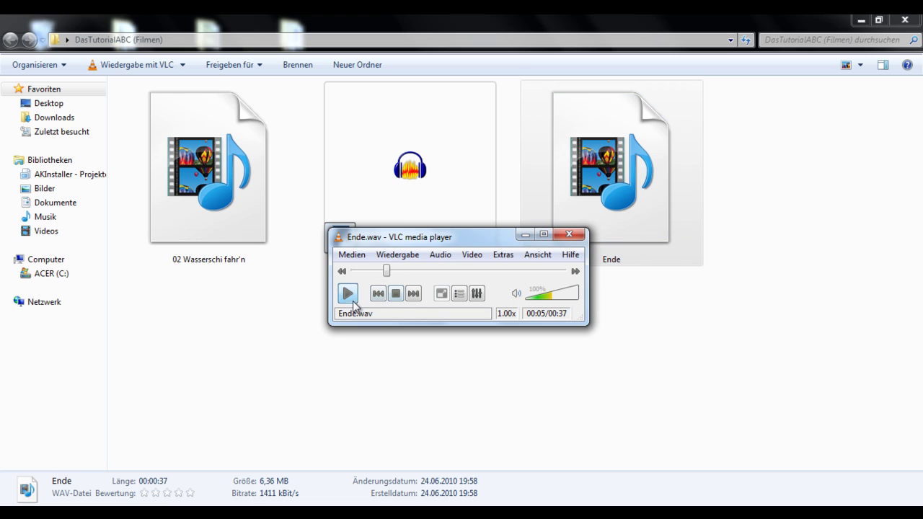
pyautogui.click(583, 234)
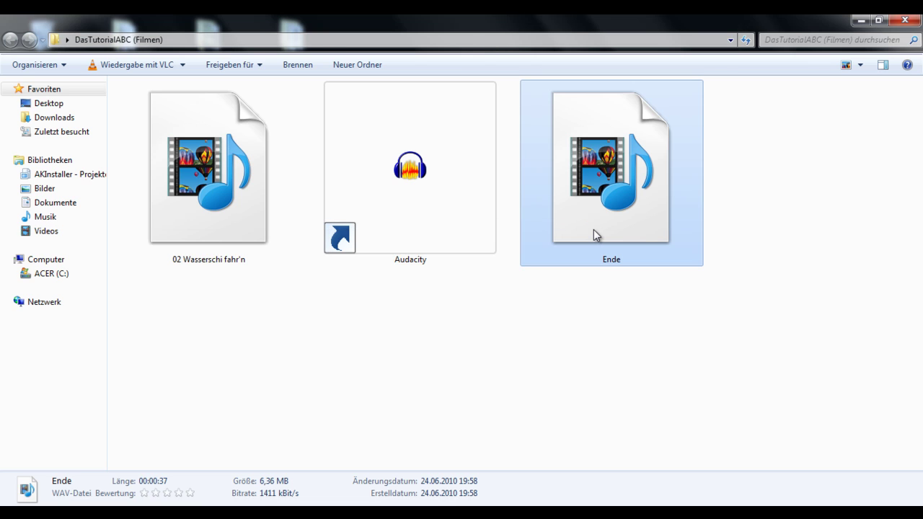